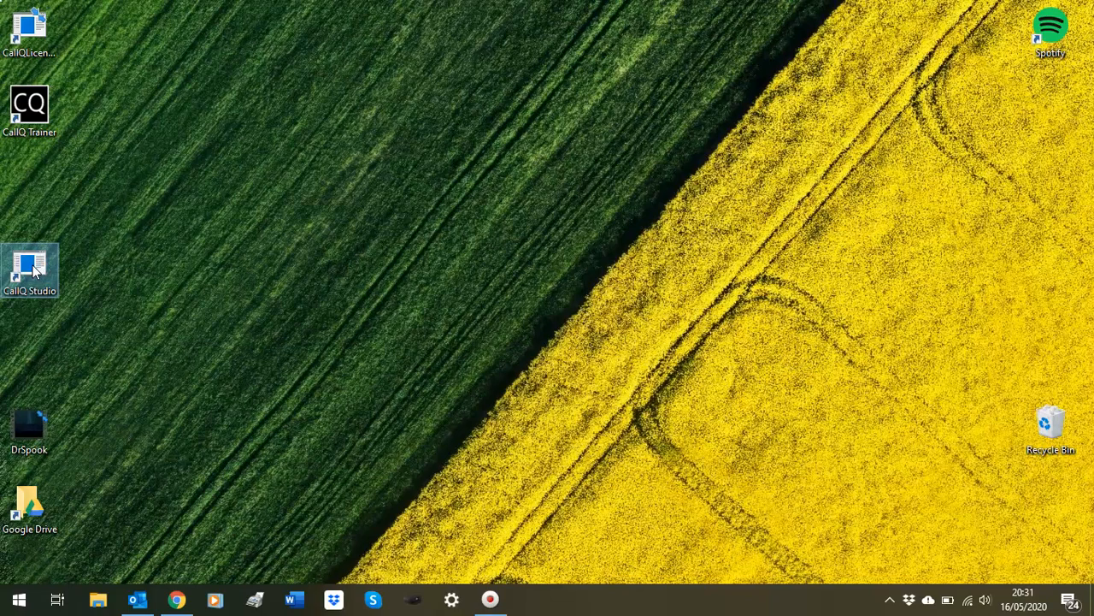
Launch CallQ Studio and start creating a new show.
{"action": "double_click", "coordinate": [33, 269]}
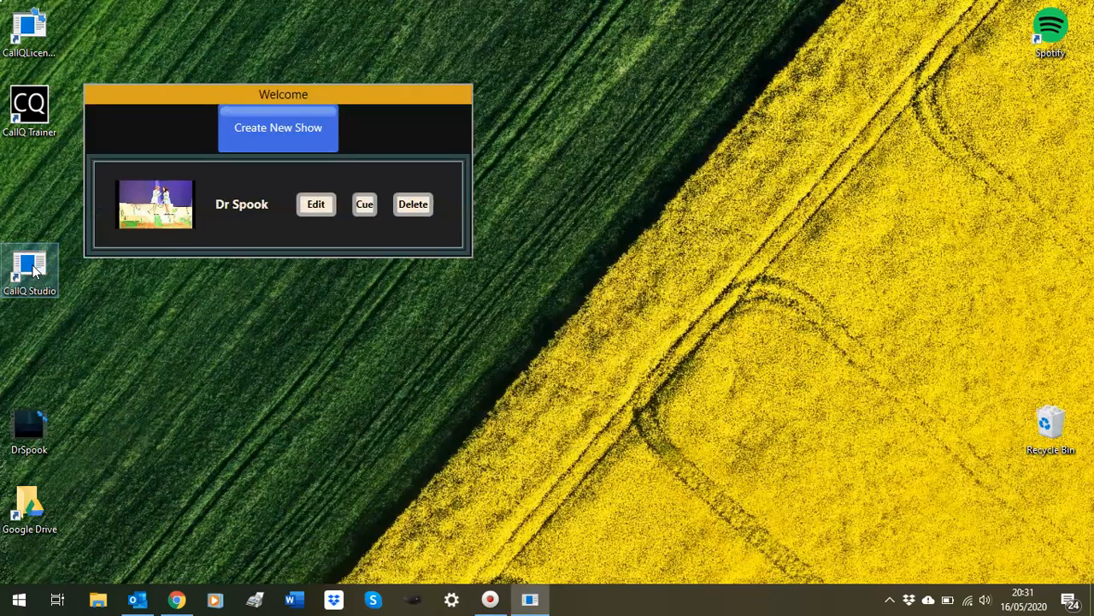
{"action": "left_click", "coordinate": [499, 272]}
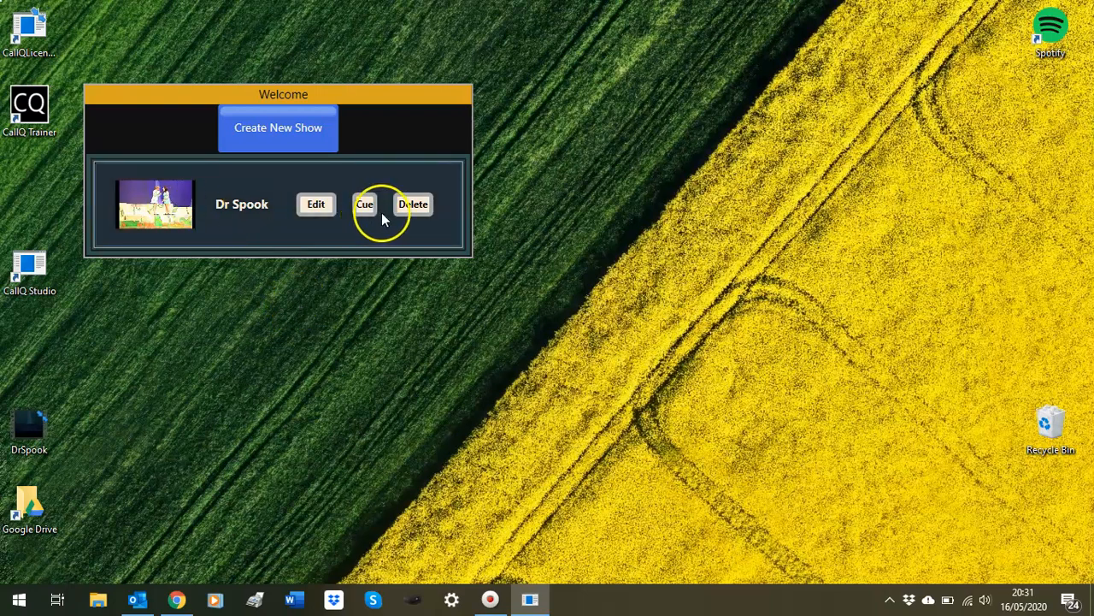
{"action": "left_click", "coordinate": [295, 132]}
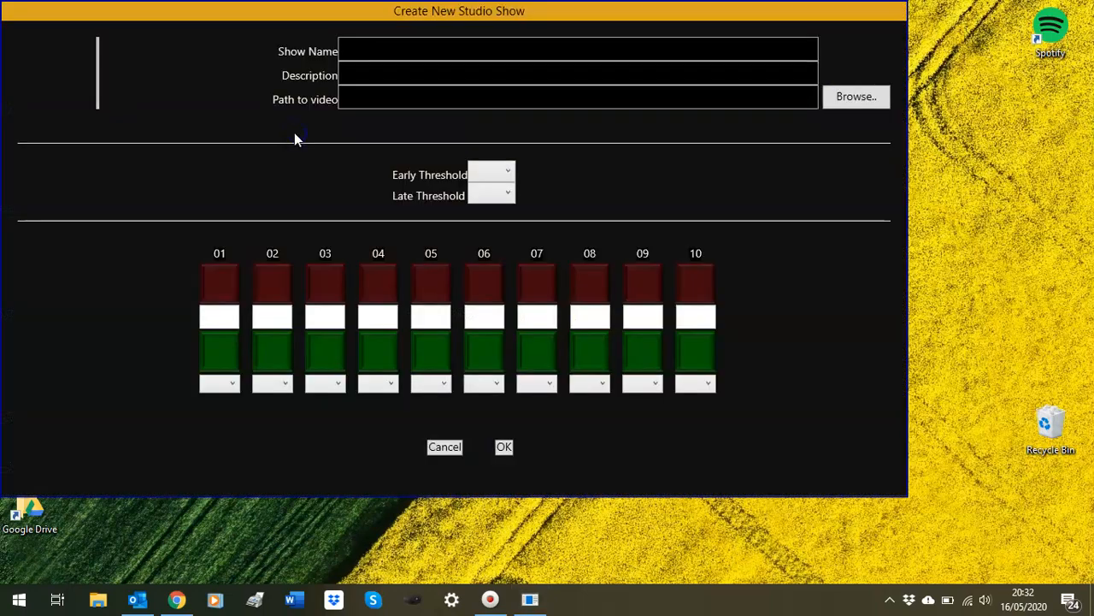
Name the show "Dr Spook Demo", describe it as "Short Play", and choose the DrSpook MP4 from the Desktop as its video.
{"action": "left_click", "coordinate": [369, 52]}
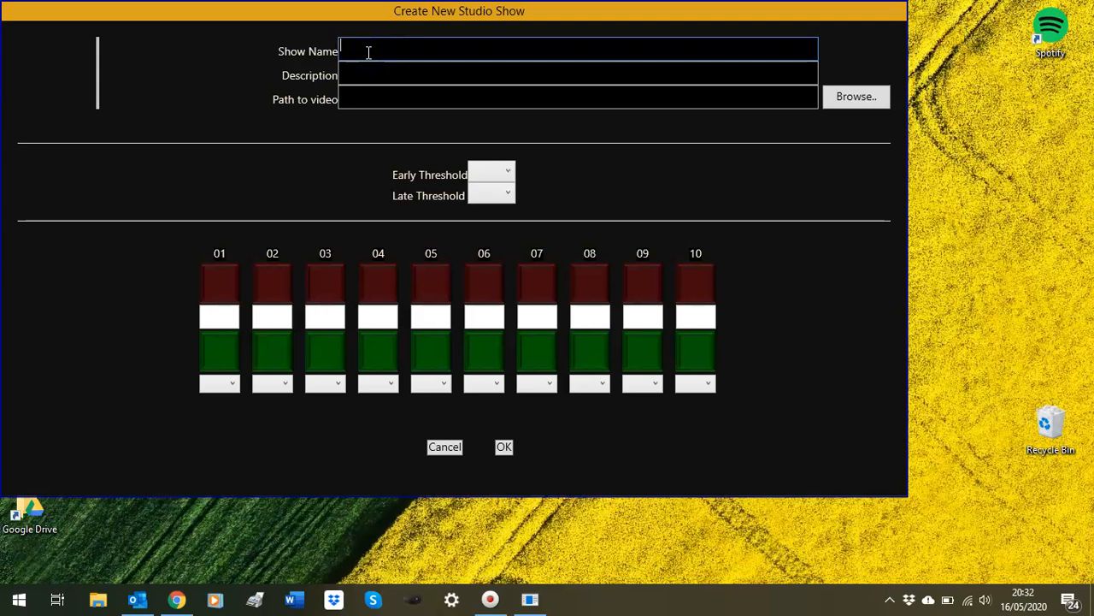
{"action": "type", "text": "Dr Spook Demo"}
{"action": "left_click", "coordinate": [350, 73]}
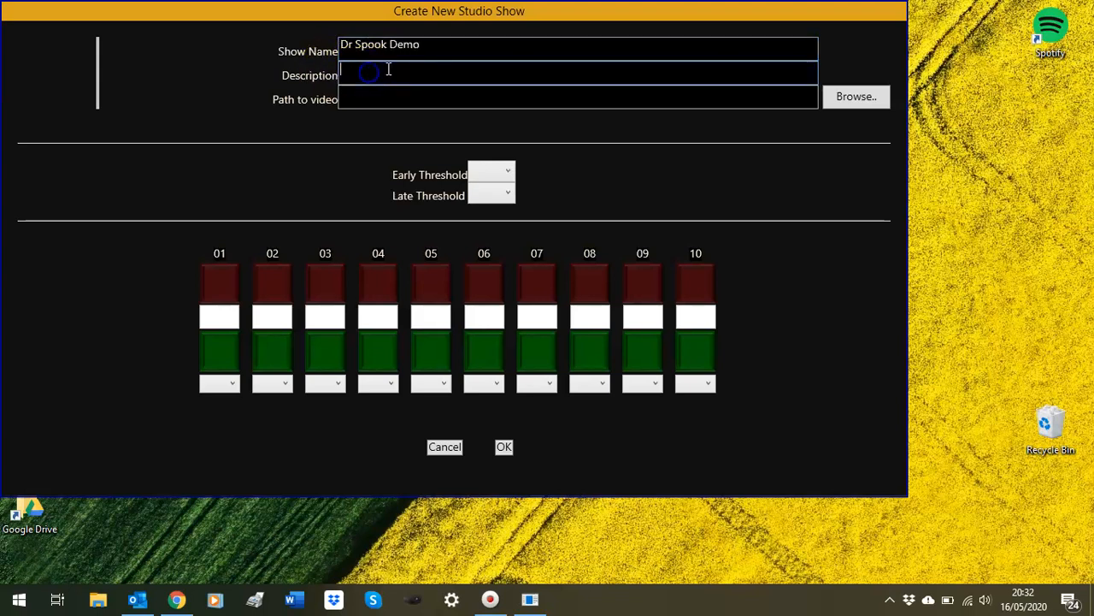
{"action": "type", "text": "Short Play"}
{"action": "left_click", "coordinate": [857, 99]}
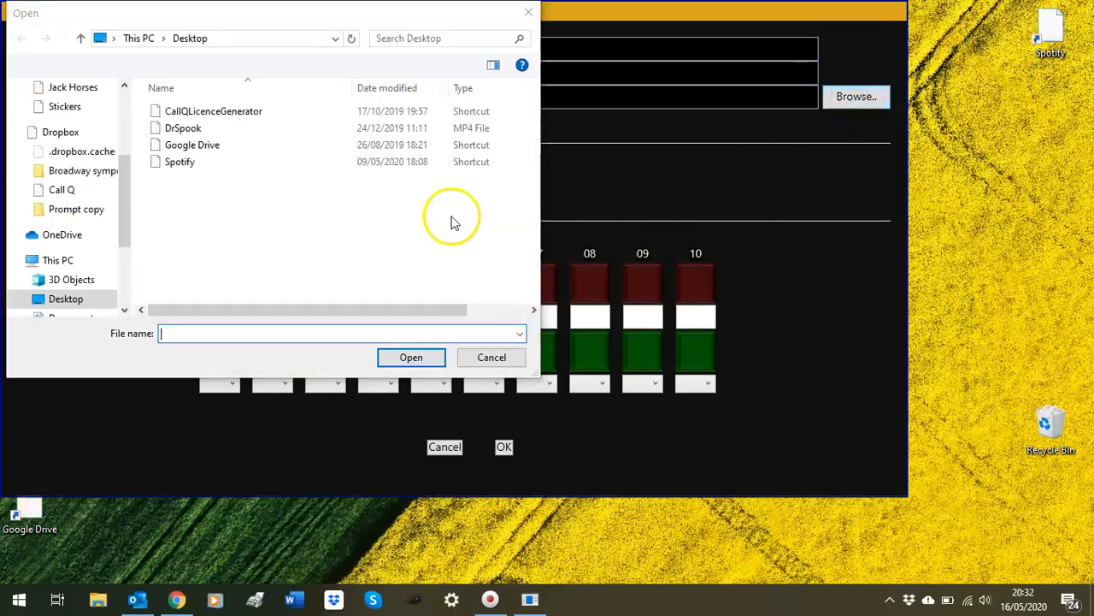
{"action": "double_click", "coordinate": [186, 130]}
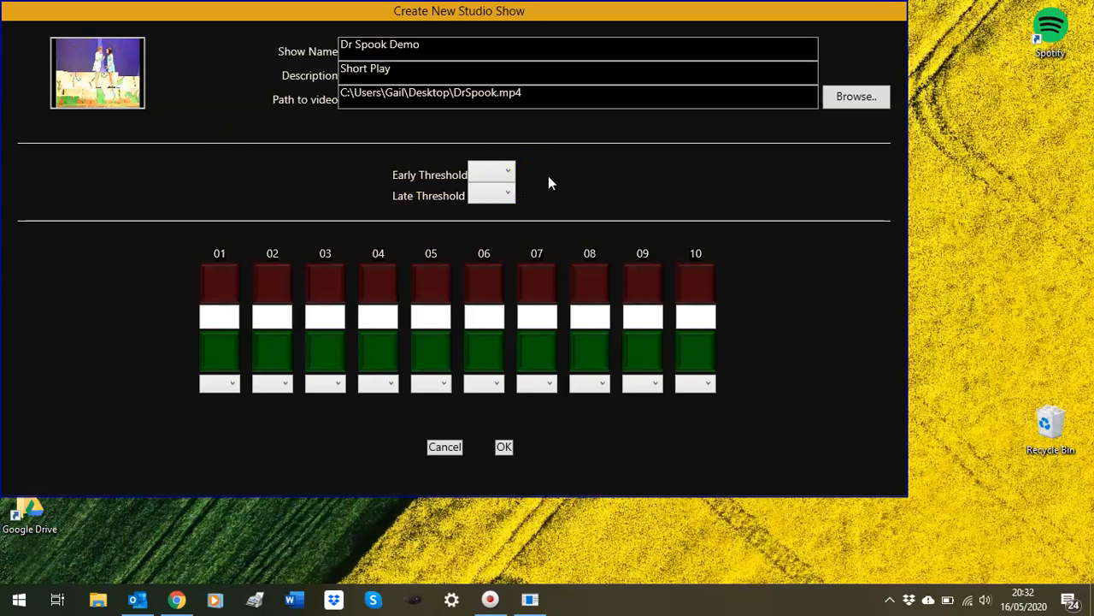
Set both the early threshold and the late threshold to 2.
{"action": "left_click", "coordinate": [508, 171]}
{"action": "left_click", "coordinate": [485, 217]}
{"action": "left_click", "coordinate": [509, 197]}
{"action": "left_click", "coordinate": [488, 230]}
Label cue light channels 01 to 04 as LX, SQ, SL and SR.
{"action": "left_click", "coordinate": [219, 312]}
{"action": "type", "text": "LX"}
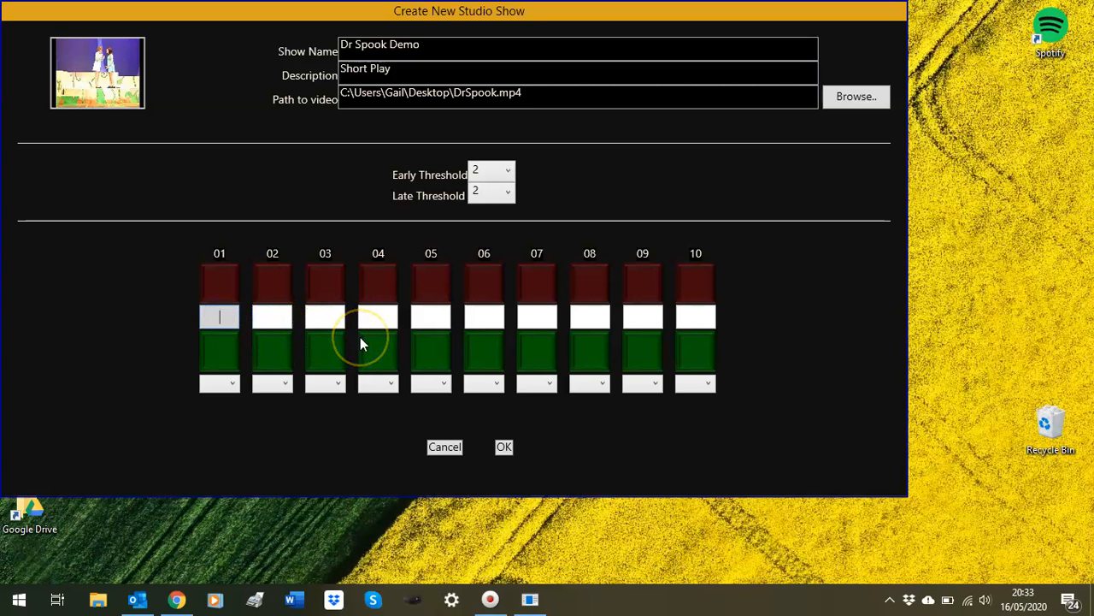
{"action": "left_click", "coordinate": [265, 319]}
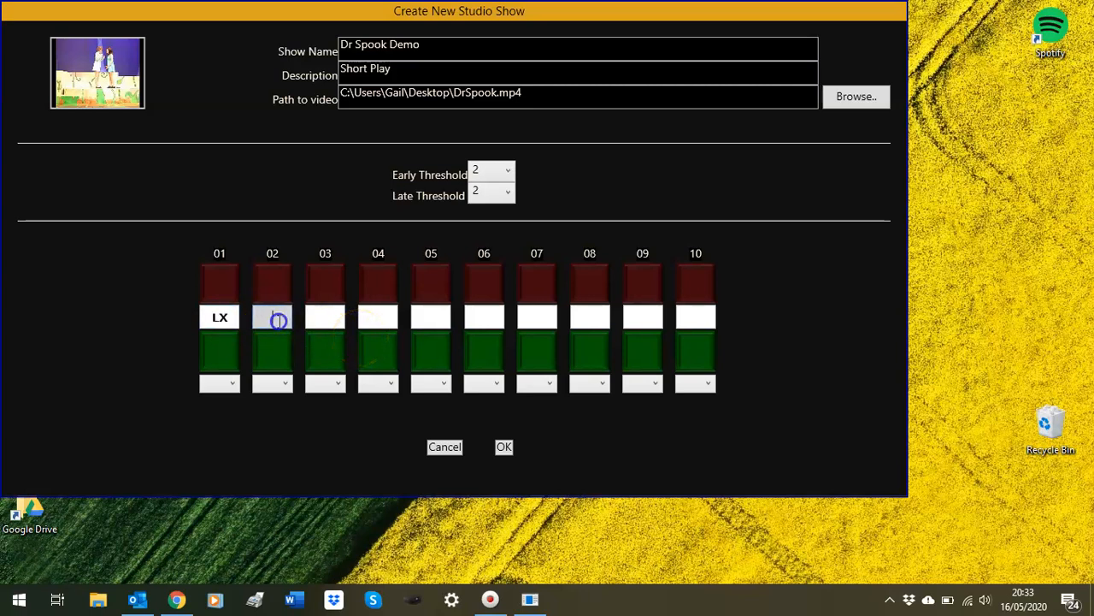
{"action": "type", "text": "SQ"}
{"action": "left_click", "coordinate": [317, 317]}
{"action": "type", "text": "SL"}
{"action": "left_click", "coordinate": [384, 318]}
{"action": "type", "text": "SR"}
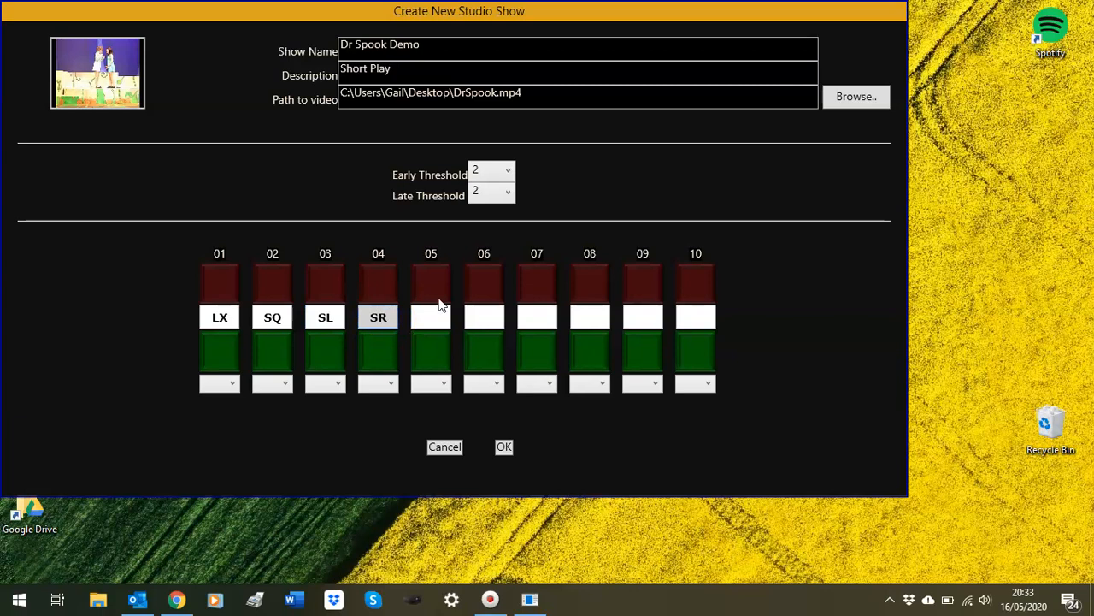
Assign a different person from the list to each of the LX, SQ, SL and SR channels and create the show.
{"action": "left_click", "coordinate": [232, 384]}
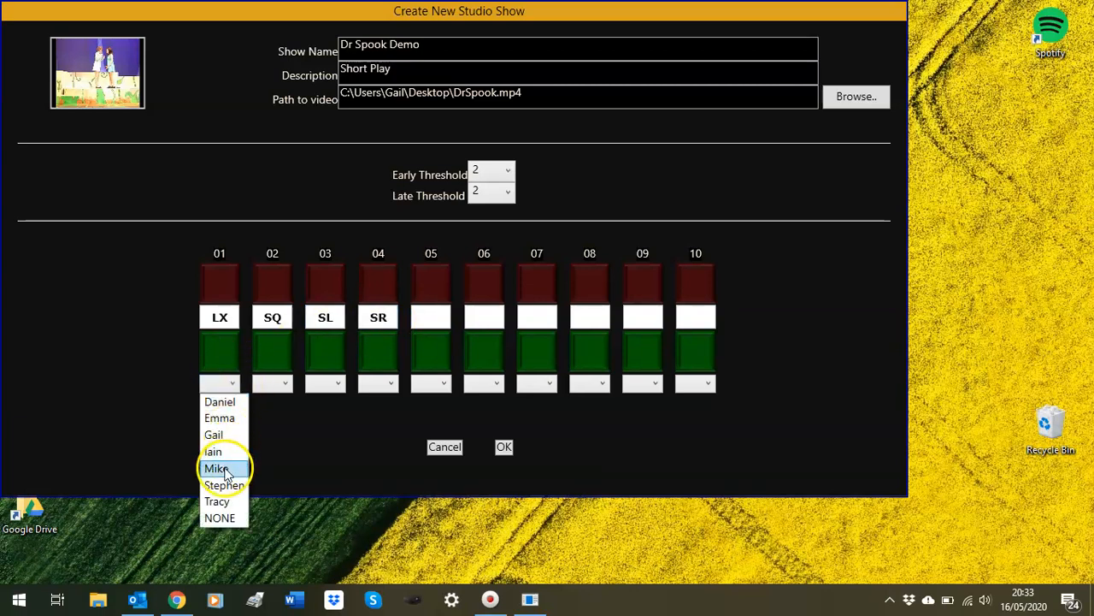
{"action": "left_click", "coordinate": [225, 471]}
{"action": "left_click", "coordinate": [287, 382]}
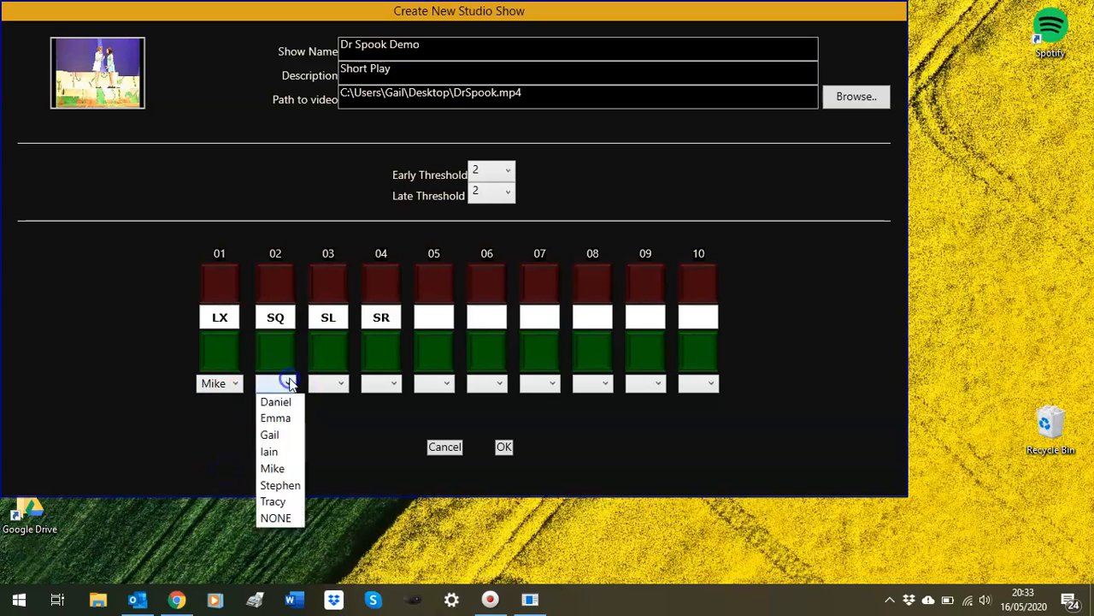
{"action": "left_click", "coordinate": [286, 432]}
{"action": "left_click", "coordinate": [337, 383]}
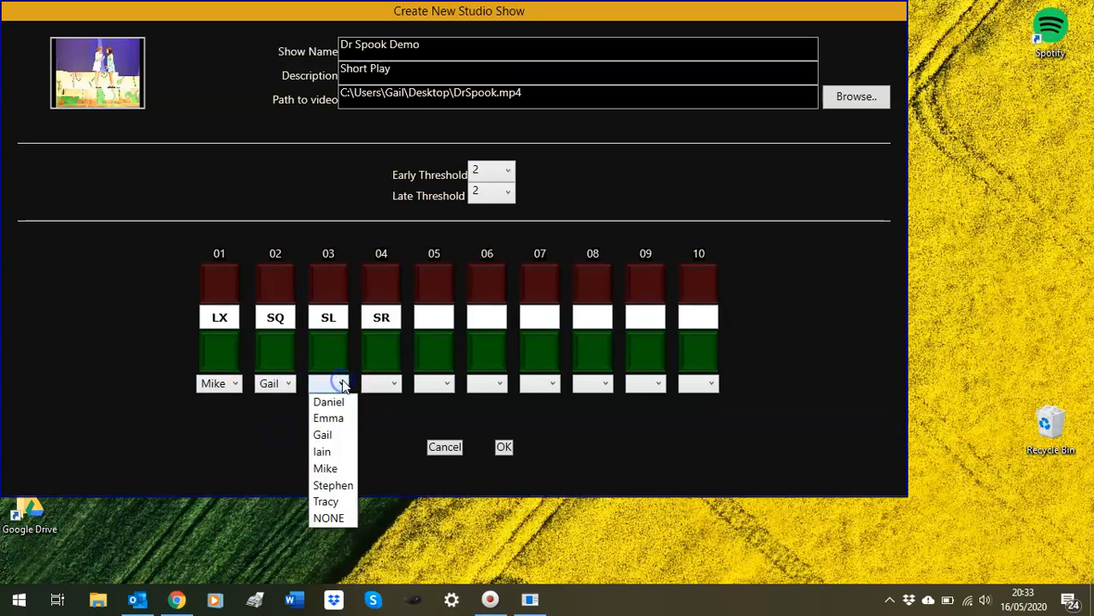
{"action": "left_click", "coordinate": [331, 503]}
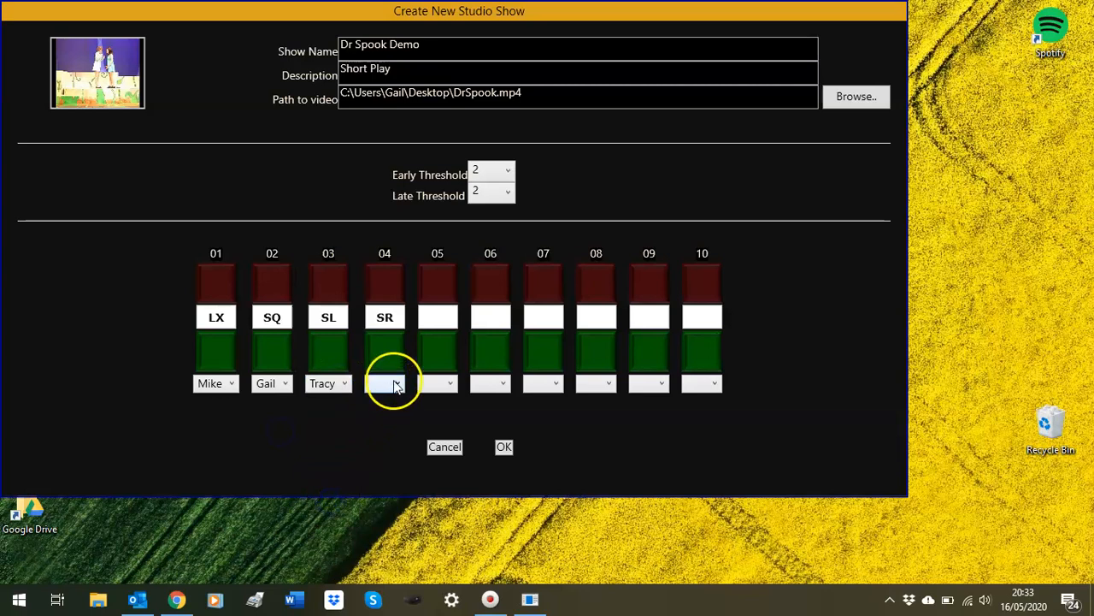
{"action": "left_click", "coordinate": [392, 383]}
{"action": "left_click", "coordinate": [387, 453]}
{"action": "left_click", "coordinate": [359, 49]}
{"action": "left_click", "coordinate": [264, 403]}
{"action": "left_click", "coordinate": [504, 447]}
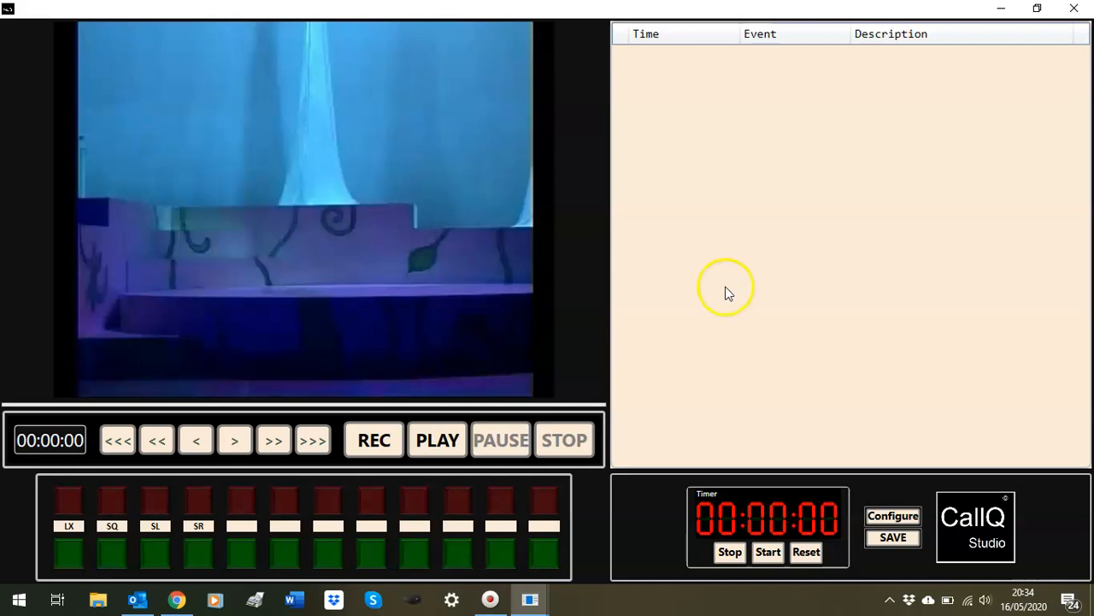
Start recording with LX and SQ on standby for the opening LX1 SQ1 cue at 00:00:00, and start the timer.
{"action": "left_click", "coordinate": [383, 446]}
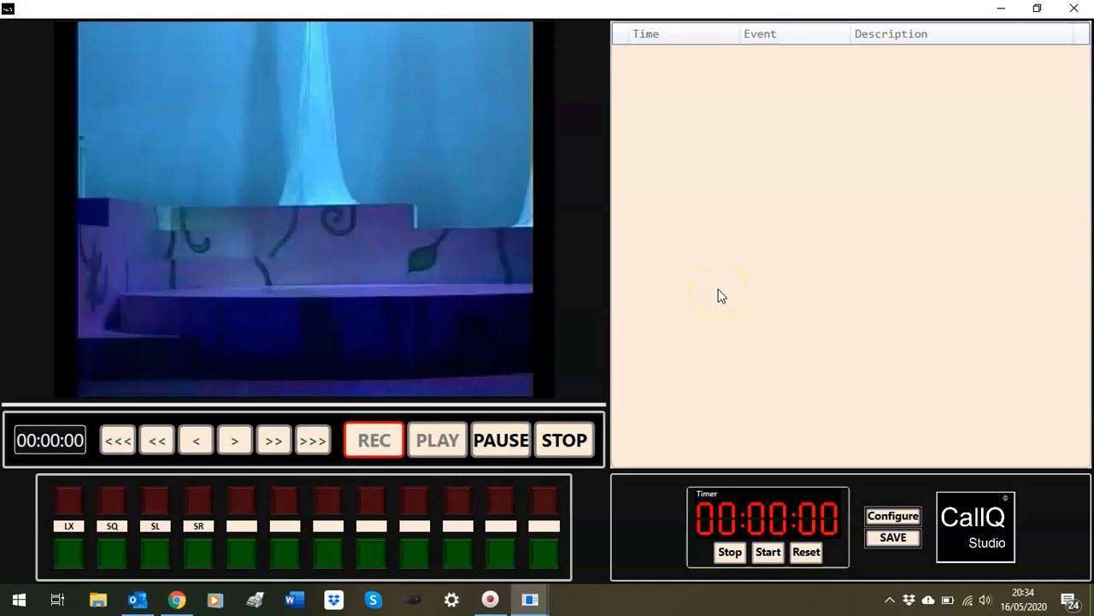
{"action": "key", "text": "1"}
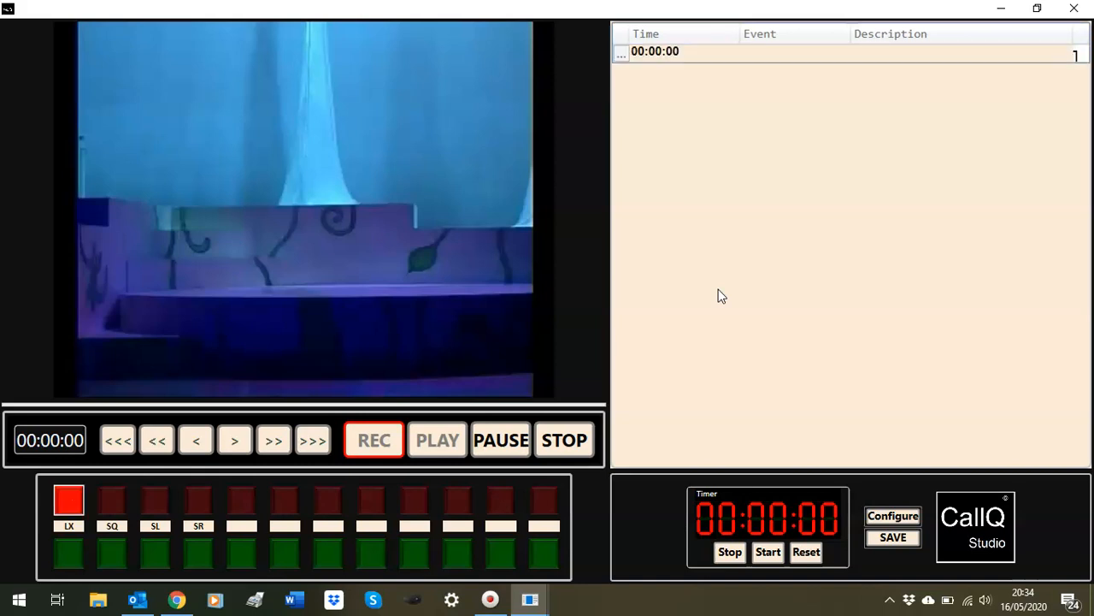
{"action": "key", "text": "2"}
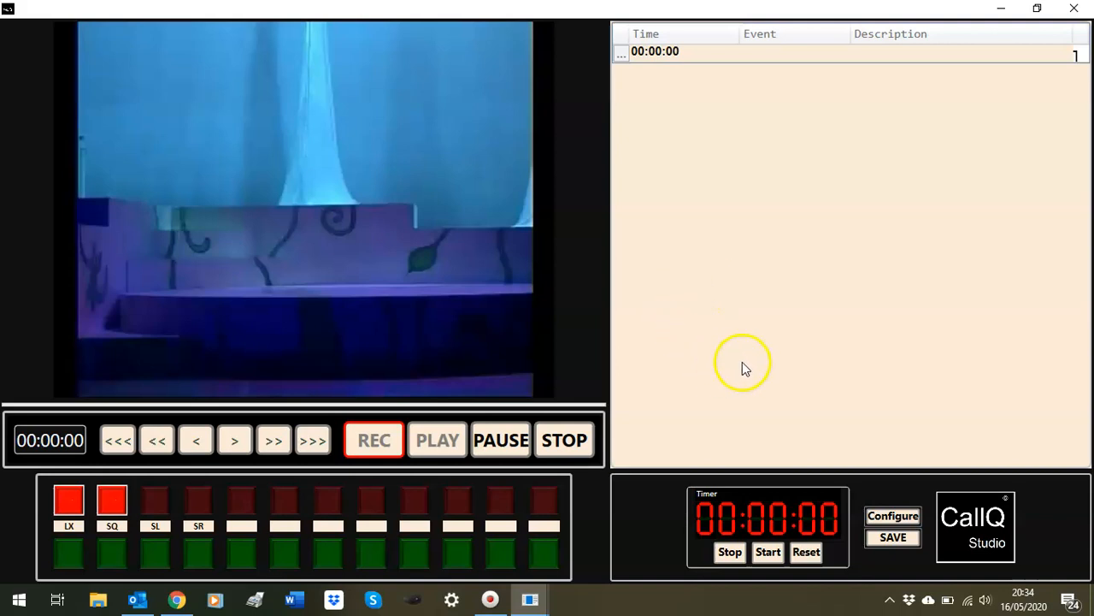
{"action": "left_click", "coordinate": [768, 554]}
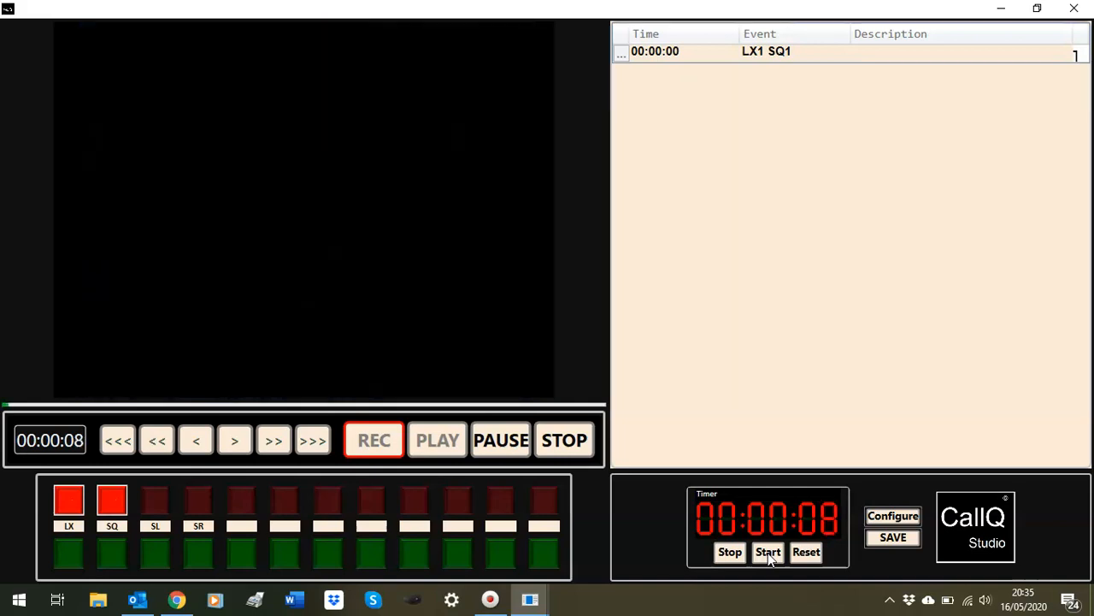
Record cues SQ2 at 00:00:10, LX2 at 00:00:13, SQ3 at 00:00:43 and SQ4 at 00:01:05 as the video runs.
{"action": "key", "text": "2"}
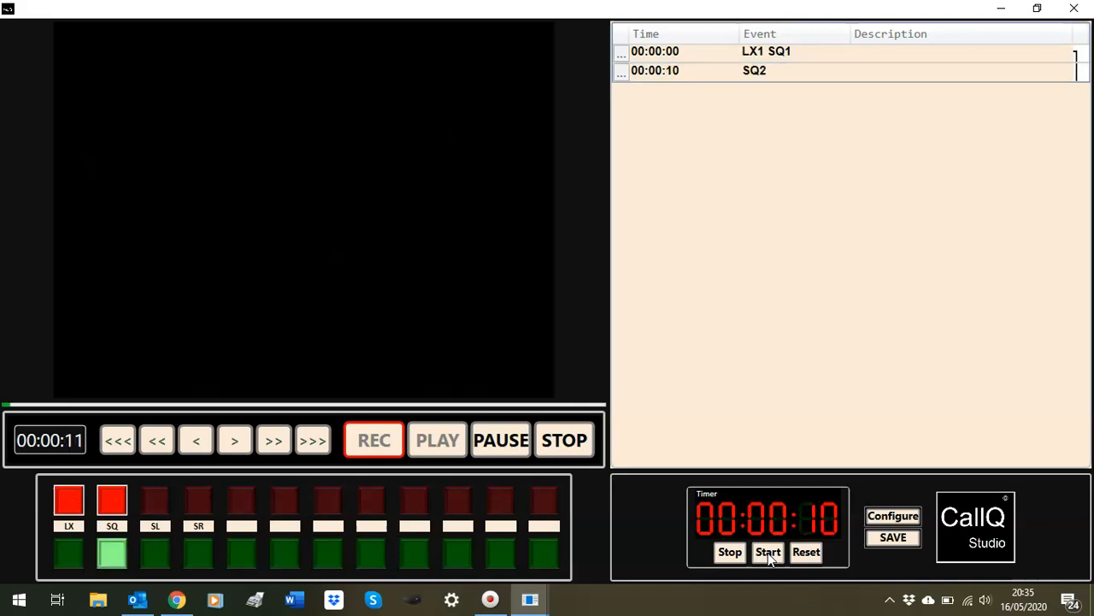
{"action": "key", "text": "1"}
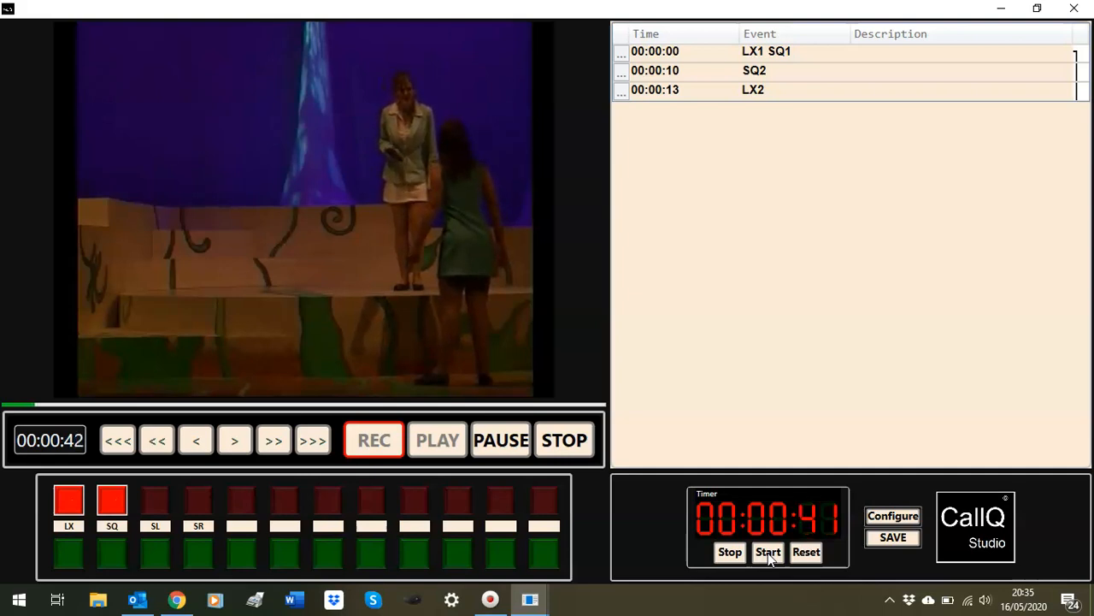
{"action": "key", "text": "F2"}
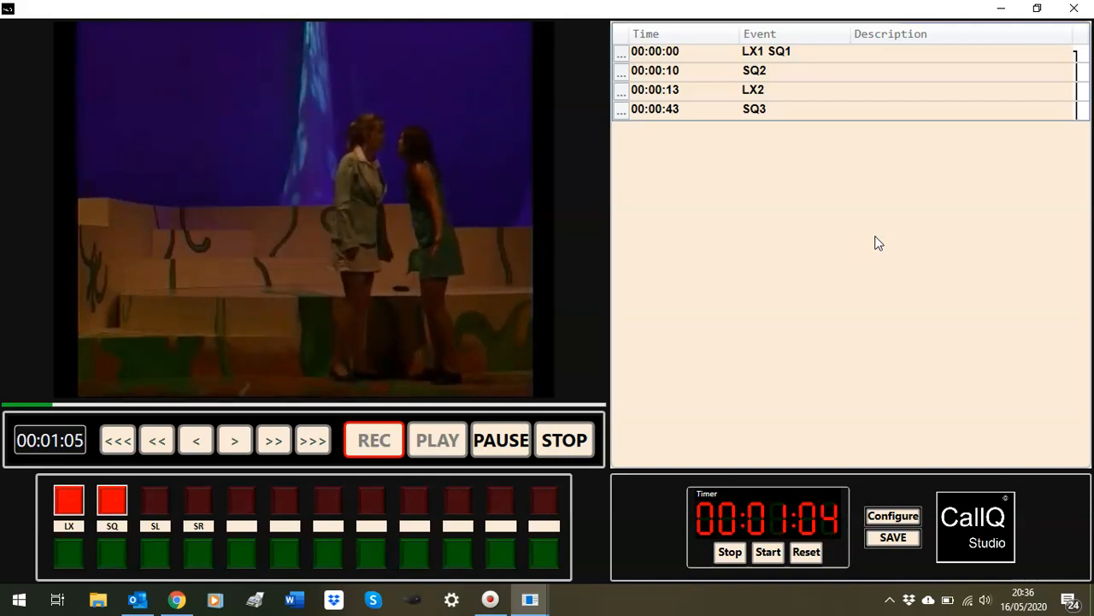
{"action": "key", "text": "F2"}
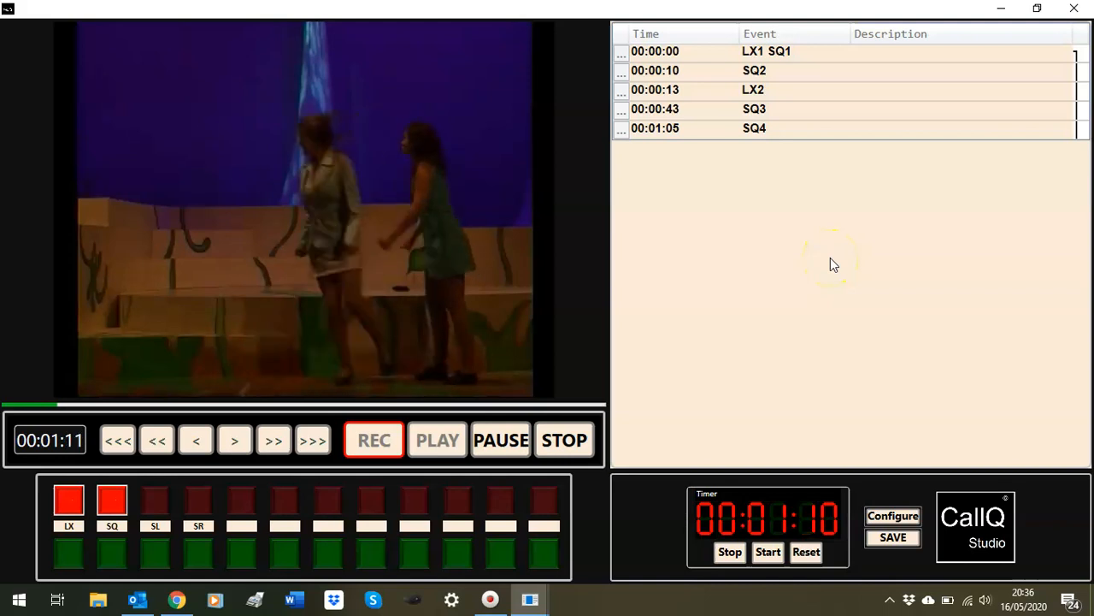
Stop recording at 00:01:14, then save the show and keep it open for editing.
{"action": "left_click", "coordinate": [566, 441]}
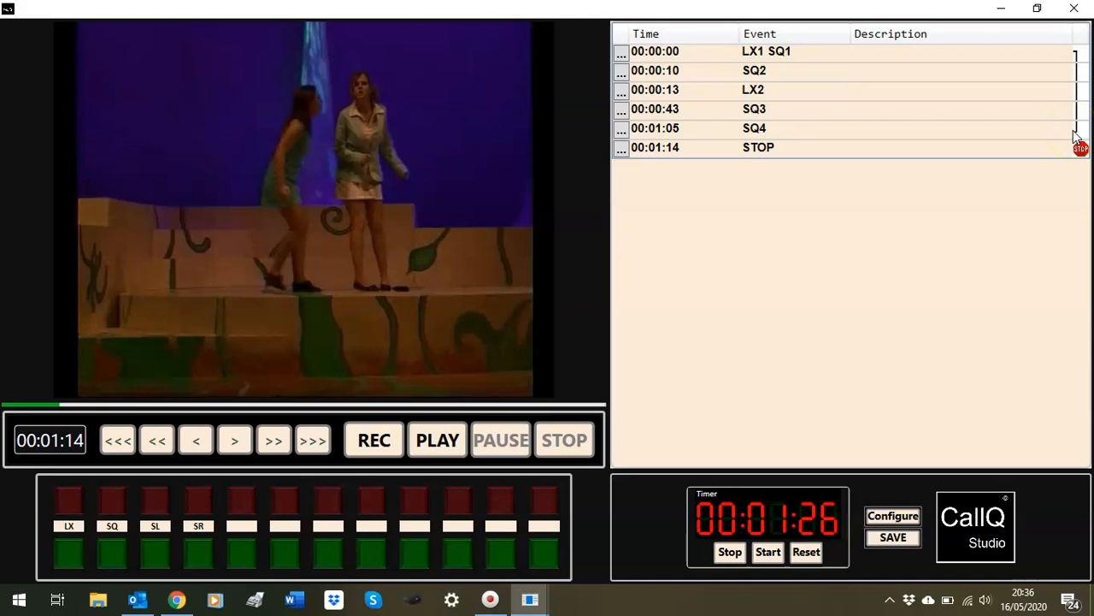
{"action": "left_click", "coordinate": [896, 537]}
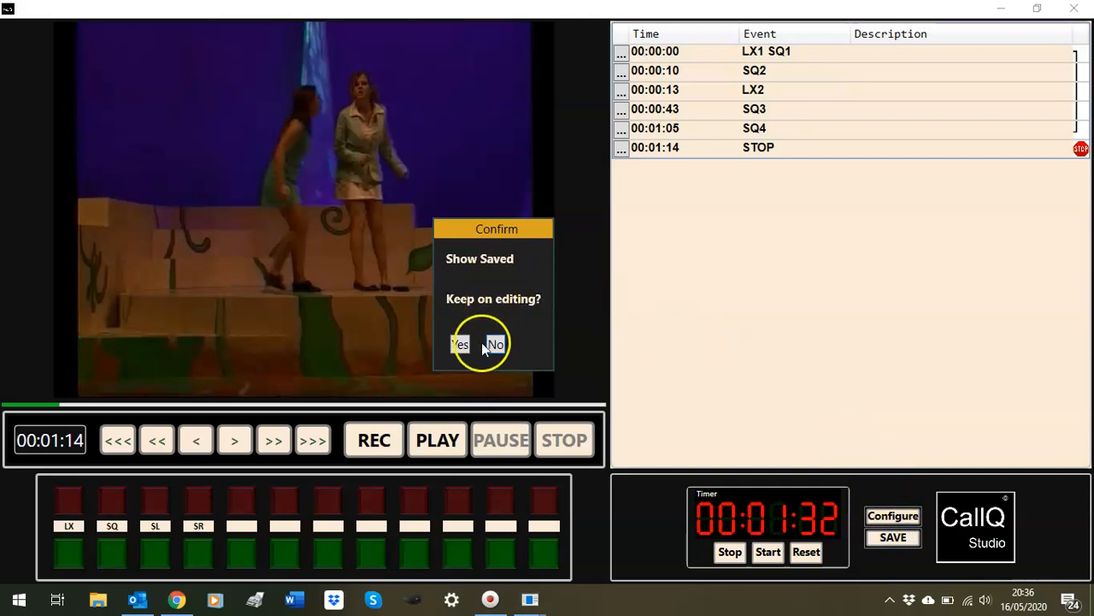
{"action": "left_click", "coordinate": [460, 345]}
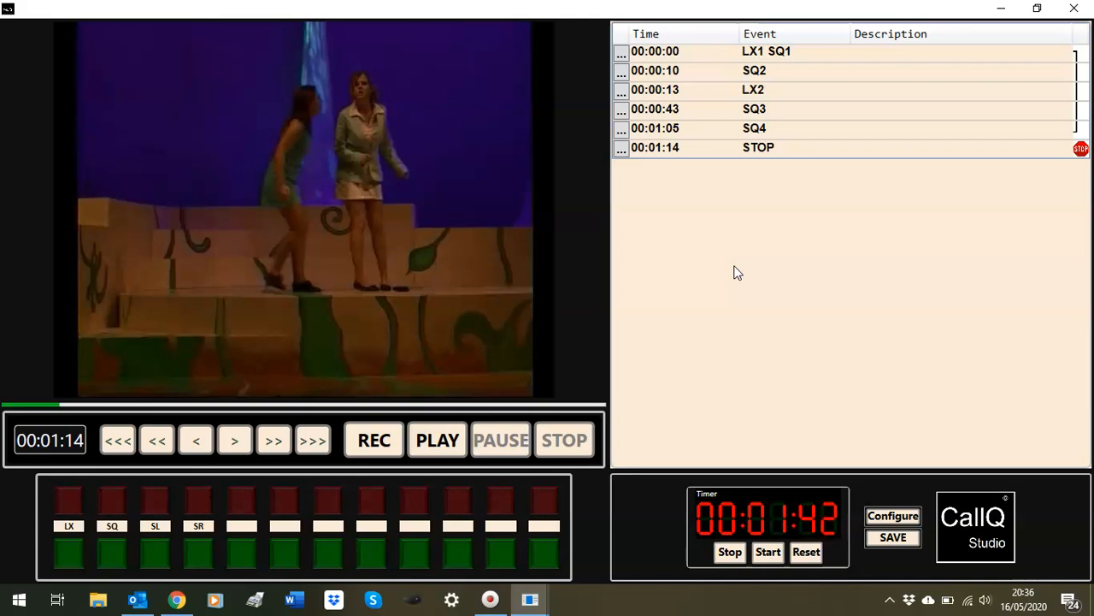
Play the show back from the LX1 SQ1 cue to check the cue timing, stopping shortly after SQ3 at 00:00:47.
{"action": "left_click", "coordinate": [778, 51]}
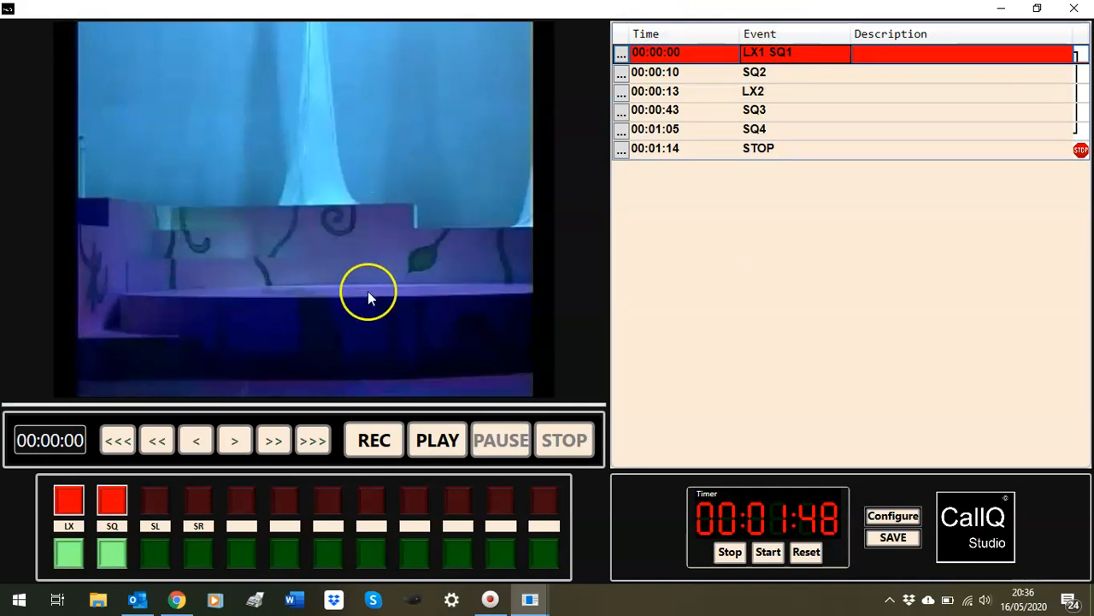
{"action": "left_click", "coordinate": [438, 451]}
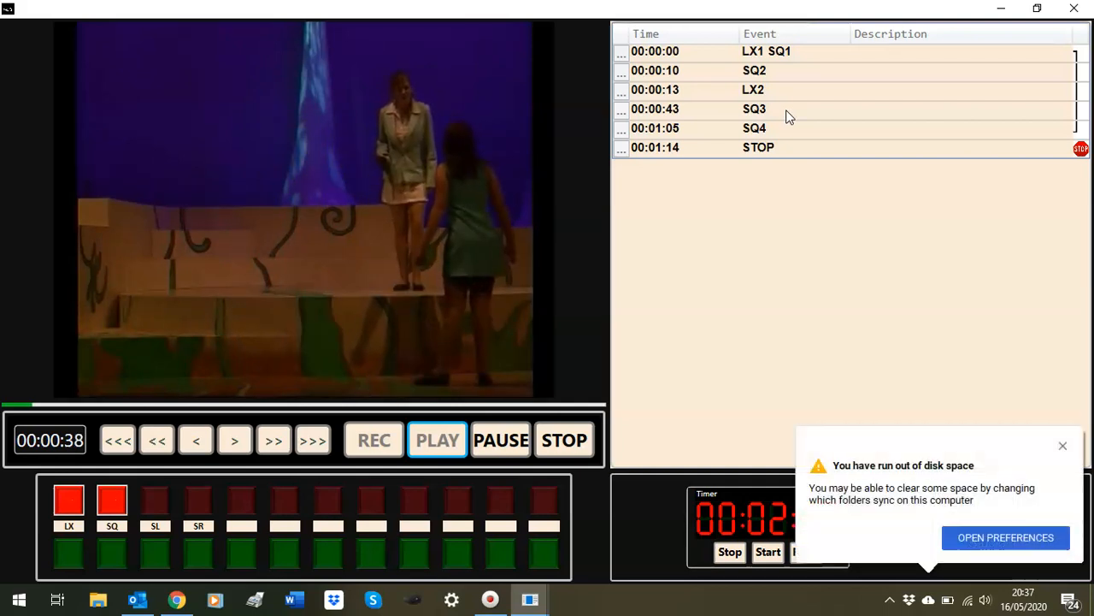
{"action": "left_click", "coordinate": [753, 310]}
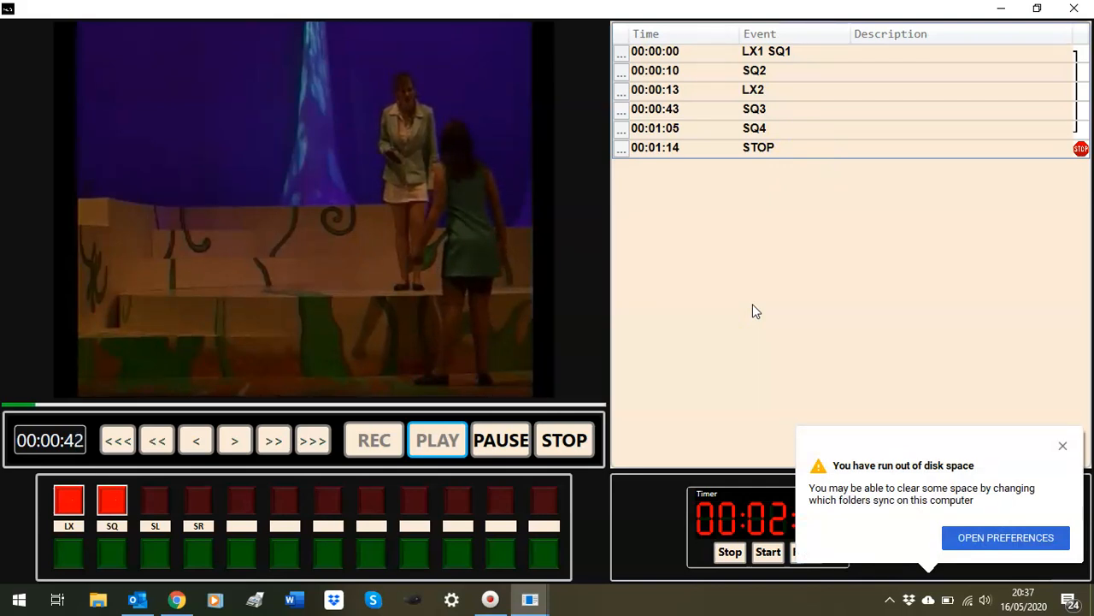
{"action": "left_click", "coordinate": [731, 317]}
{"action": "left_click", "coordinate": [571, 441]}
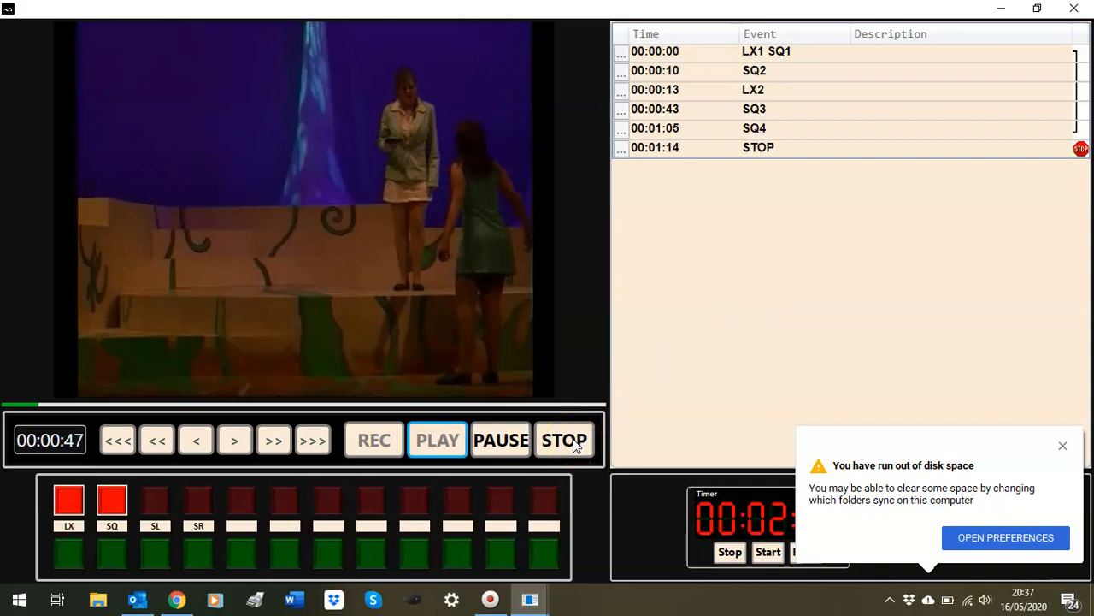
{"action": "left_click", "coordinate": [574, 446]}
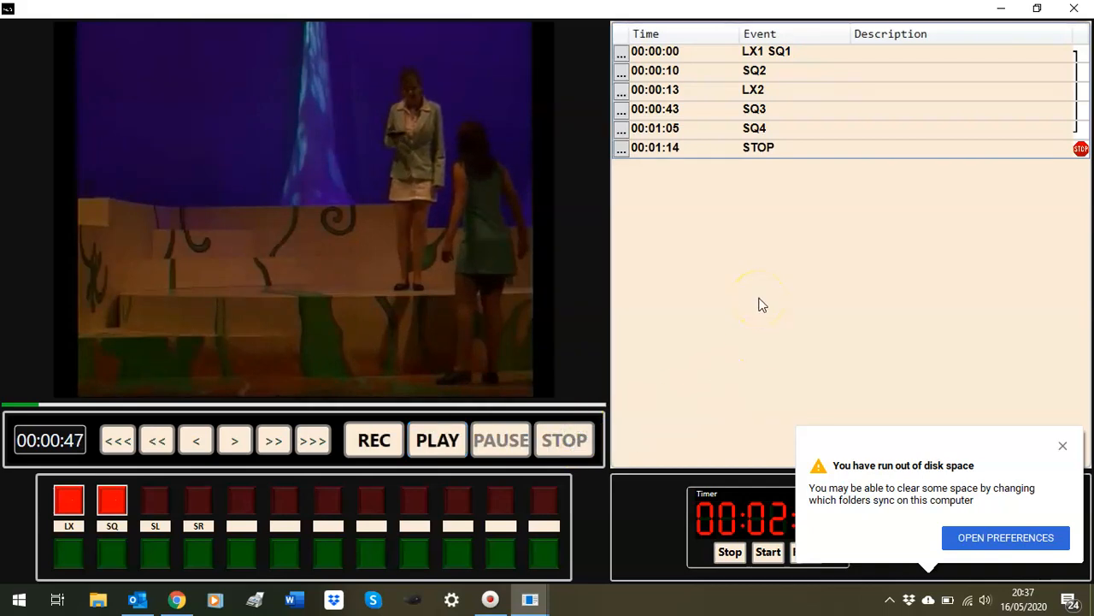
Edit the SQ3 cue, setting its time to 00:00:42 and its description to "Groan".
{"action": "left_click", "coordinate": [622, 112]}
{"action": "left_click", "coordinate": [649, 130]}
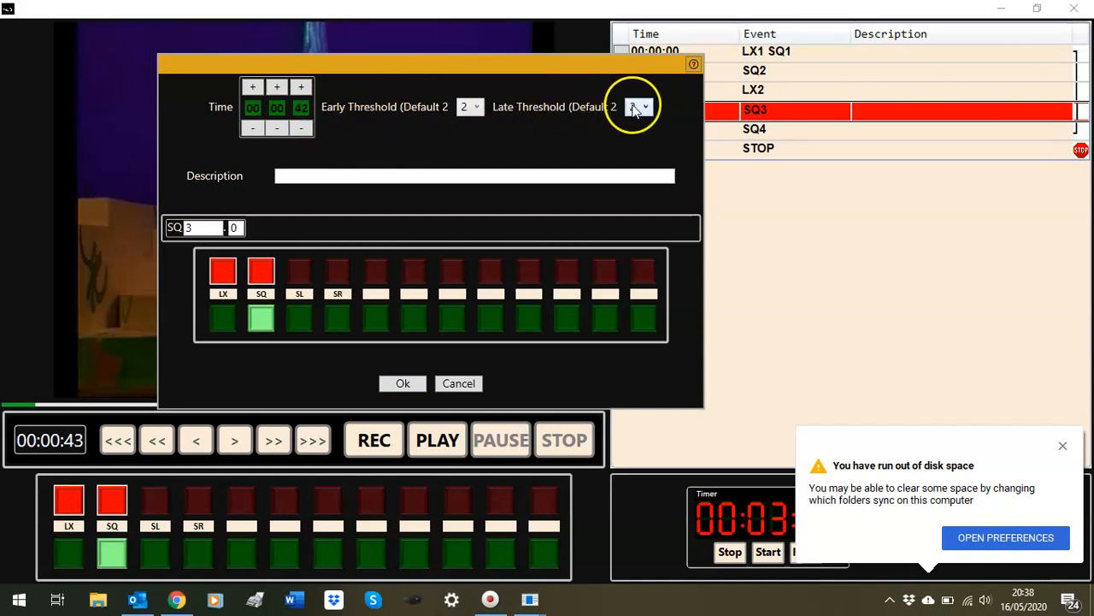
{"action": "left_click", "coordinate": [320, 173]}
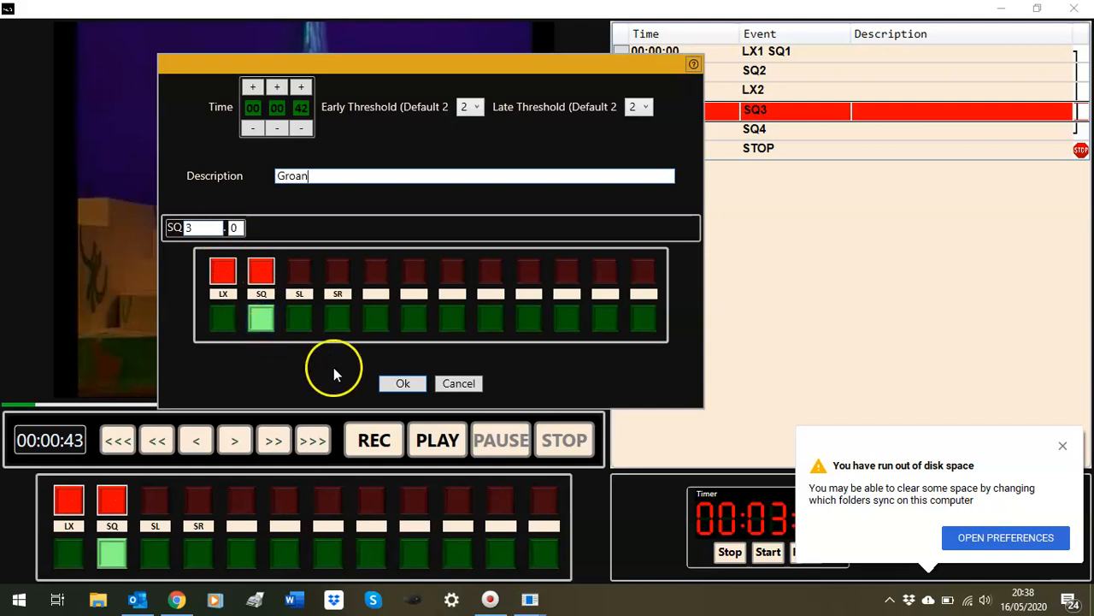
{"action": "left_click", "coordinate": [403, 384]}
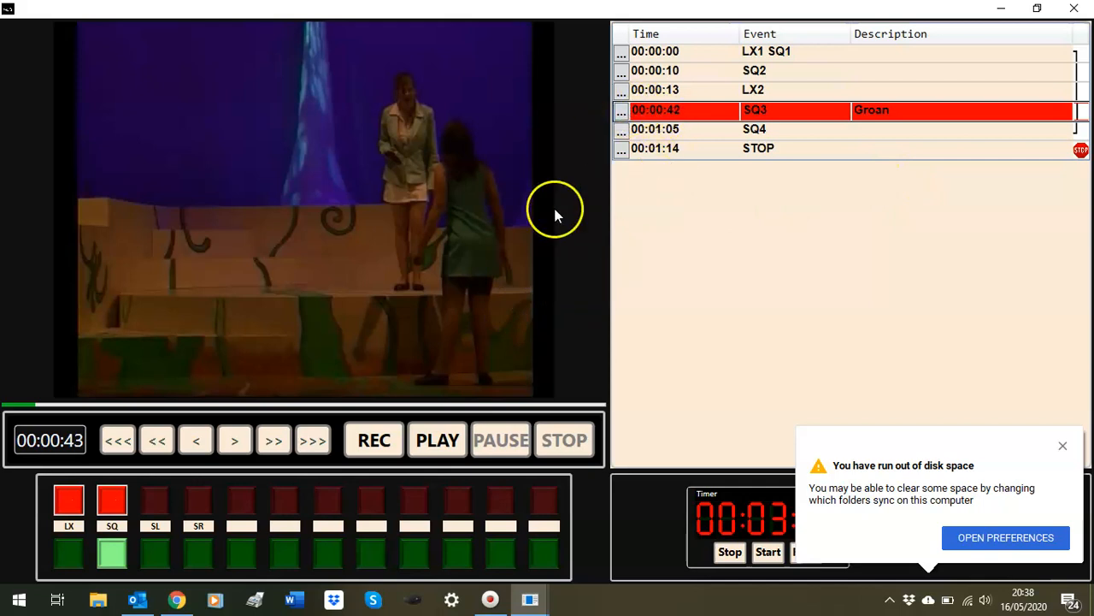
Rewind to 00:00:35 and replay the video past the SQ3 "Groan" cue to check its timing, then dismiss the disk-space notification.
{"action": "left_click", "coordinate": [198, 440]}
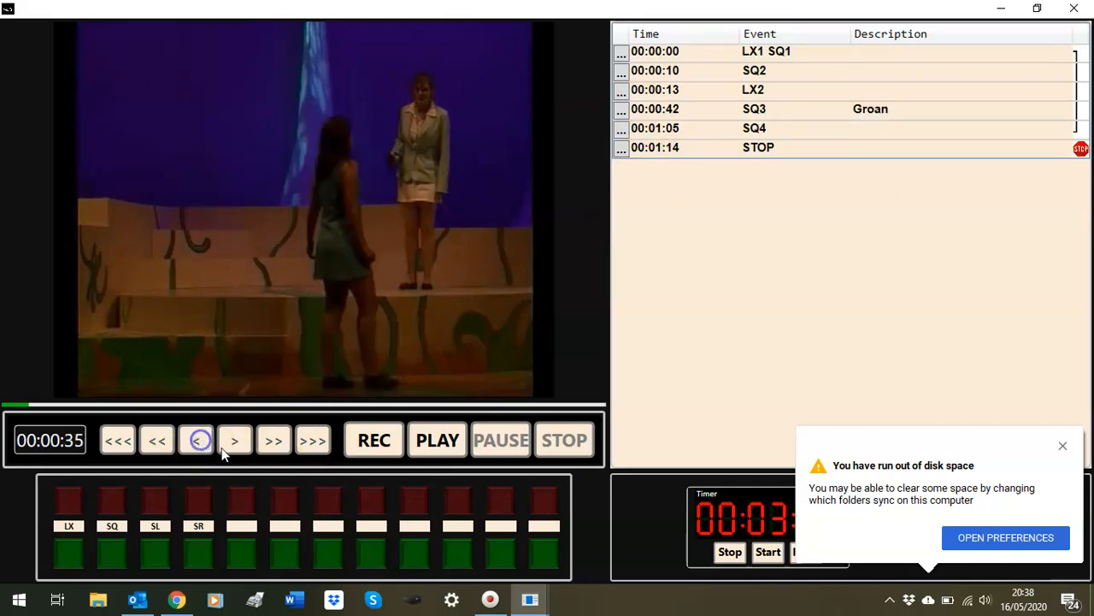
{"action": "left_click", "coordinate": [436, 441]}
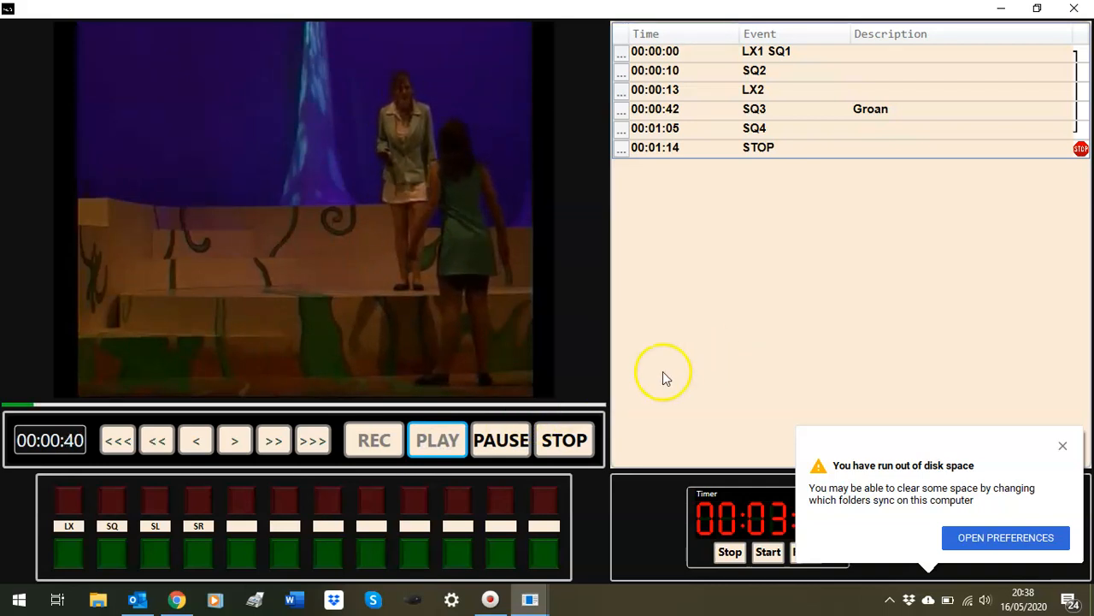
{"action": "left_click", "coordinate": [578, 441]}
{"action": "left_click", "coordinate": [1064, 449]}
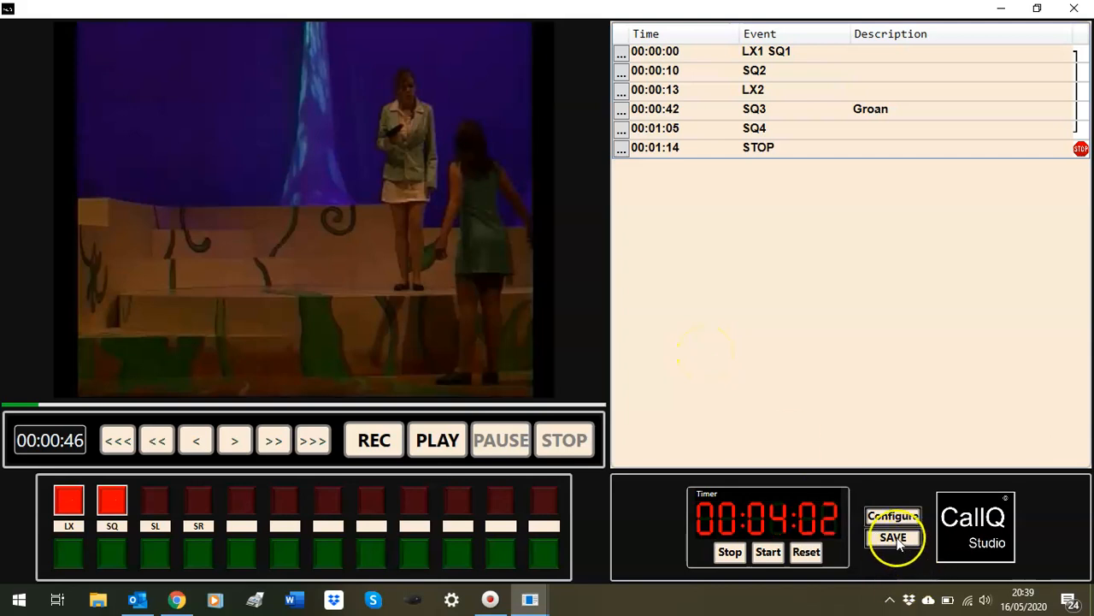
Stop the timer, save the show, and exit the editor instead of continuing to edit.
{"action": "left_click", "coordinate": [730, 552]}
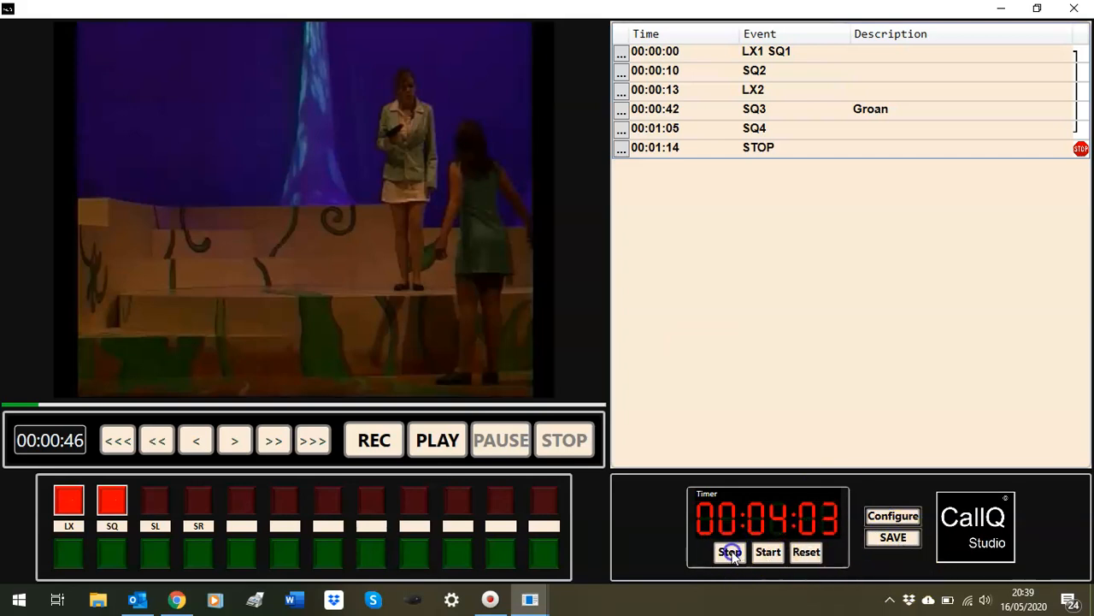
{"action": "left_click", "coordinate": [894, 537]}
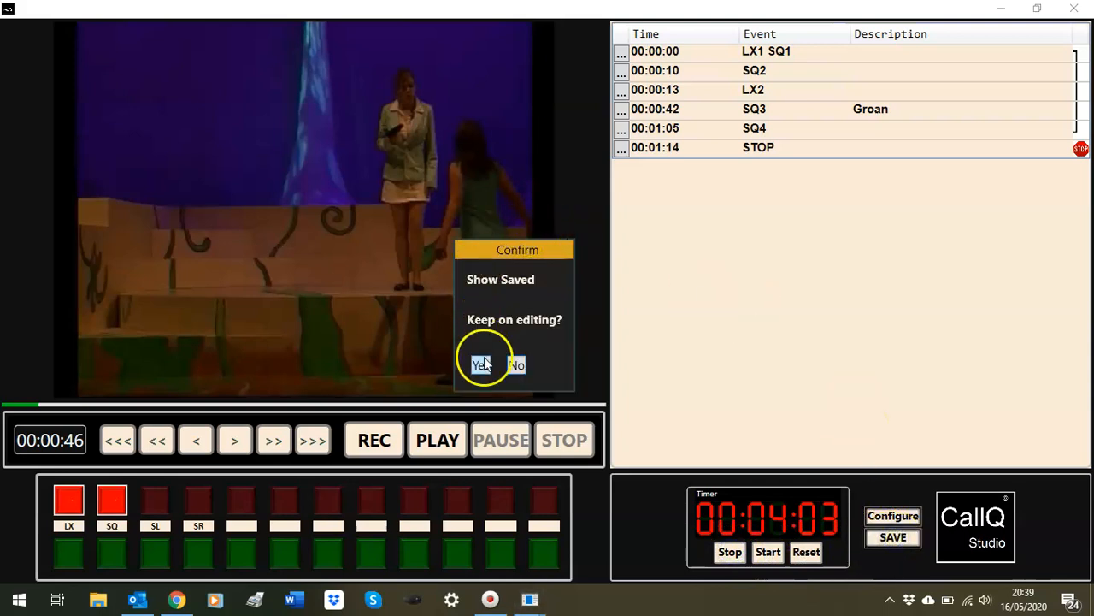
{"action": "left_click", "coordinate": [516, 366]}
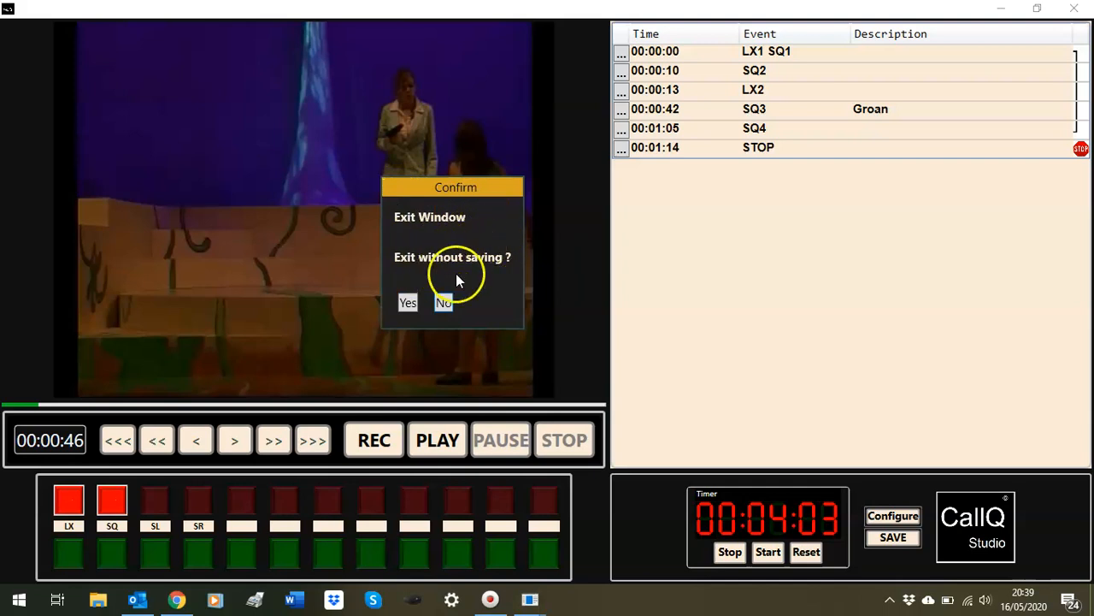
{"action": "left_click", "coordinate": [408, 304]}
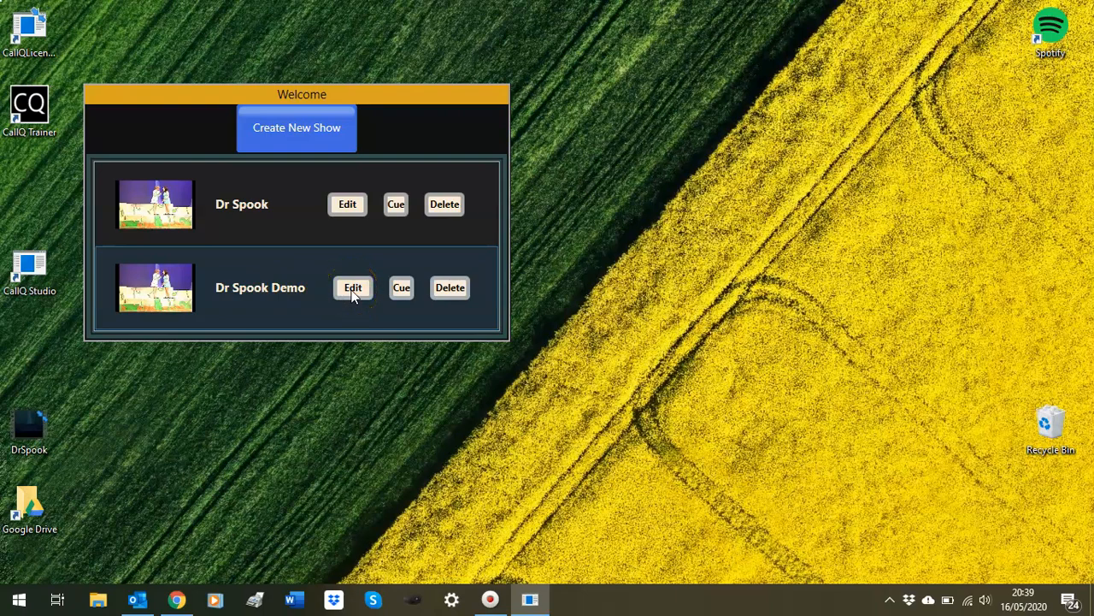
Open the Dr Spook Demo show for cueing, acknowledging Front of House Clearance and resetting the timer.
{"action": "left_click", "coordinate": [401, 286]}
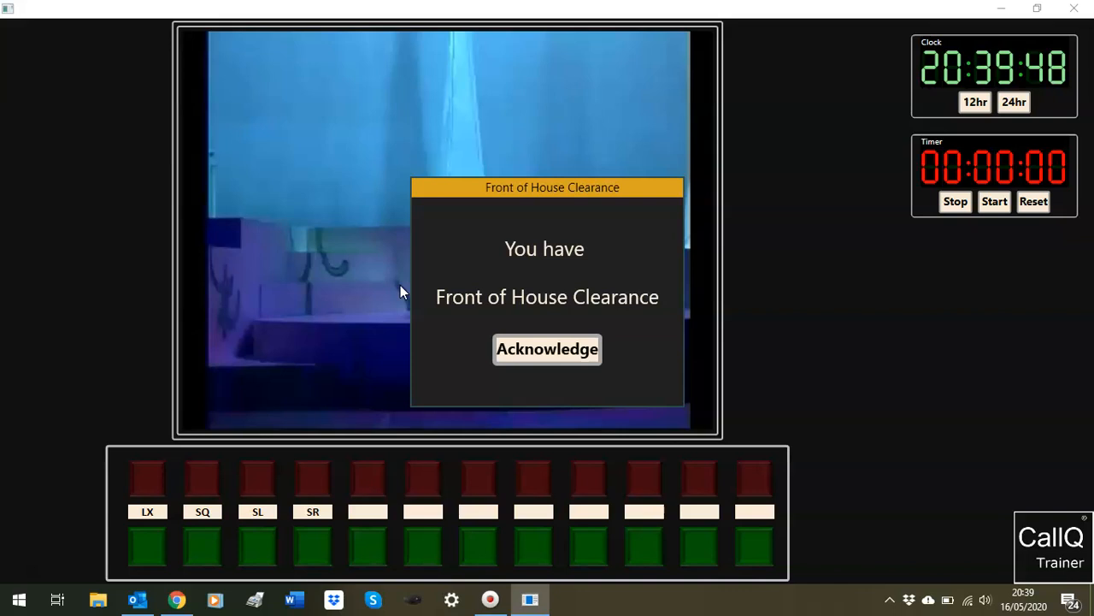
{"action": "left_click", "coordinate": [542, 351]}
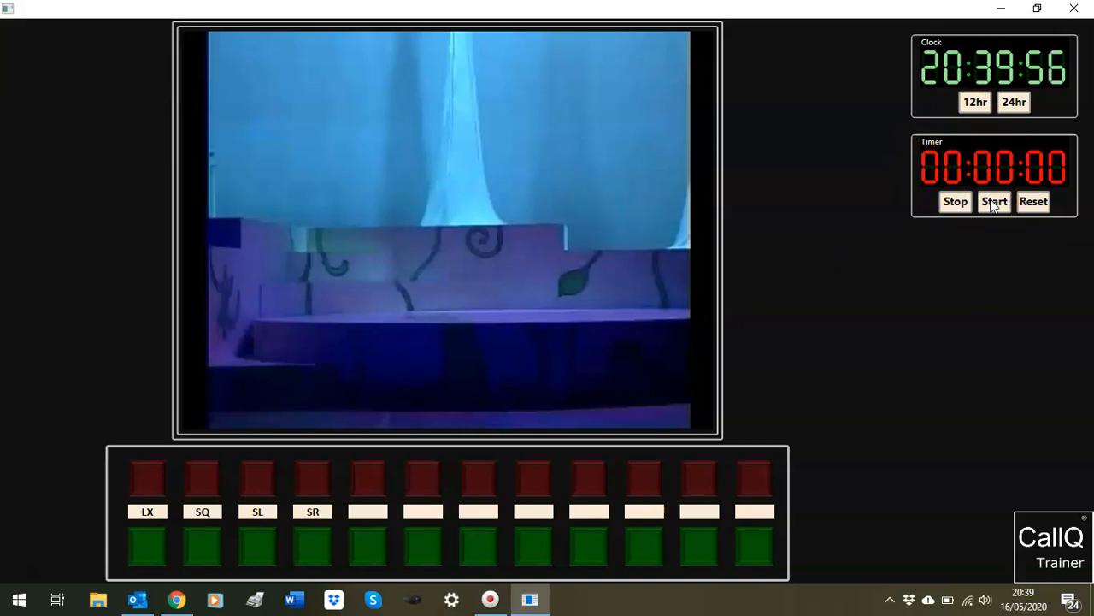
{"action": "left_click", "coordinate": [1047, 197]}
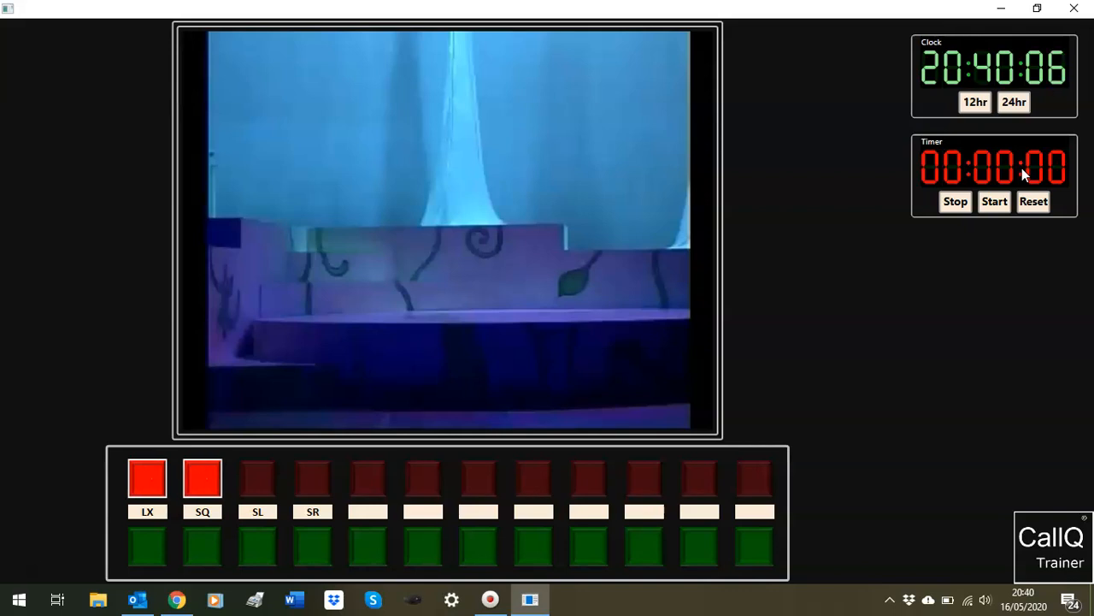
Start the timer and try to call the opening LX and SQ cues.
{"action": "left_click", "coordinate": [994, 203]}
{"action": "key", "text": "w"}
{"action": "key", "text": "q"}
{"action": "left_click", "coordinate": [993, 206]}
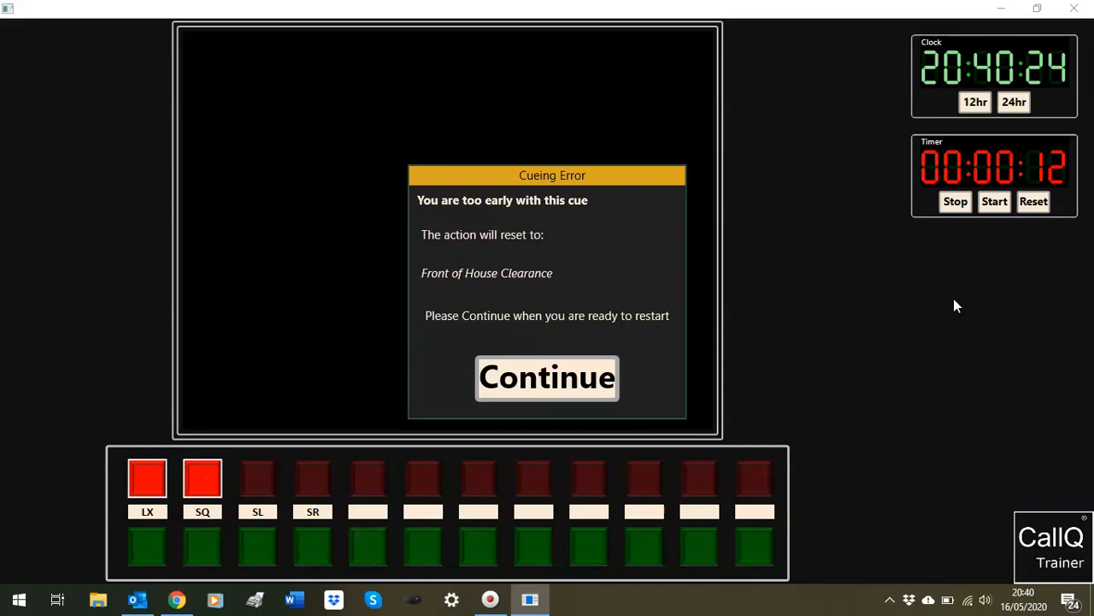
Continue after the early cue to restart the action from Front of House Clearance.
{"action": "left_click", "coordinate": [556, 380]}
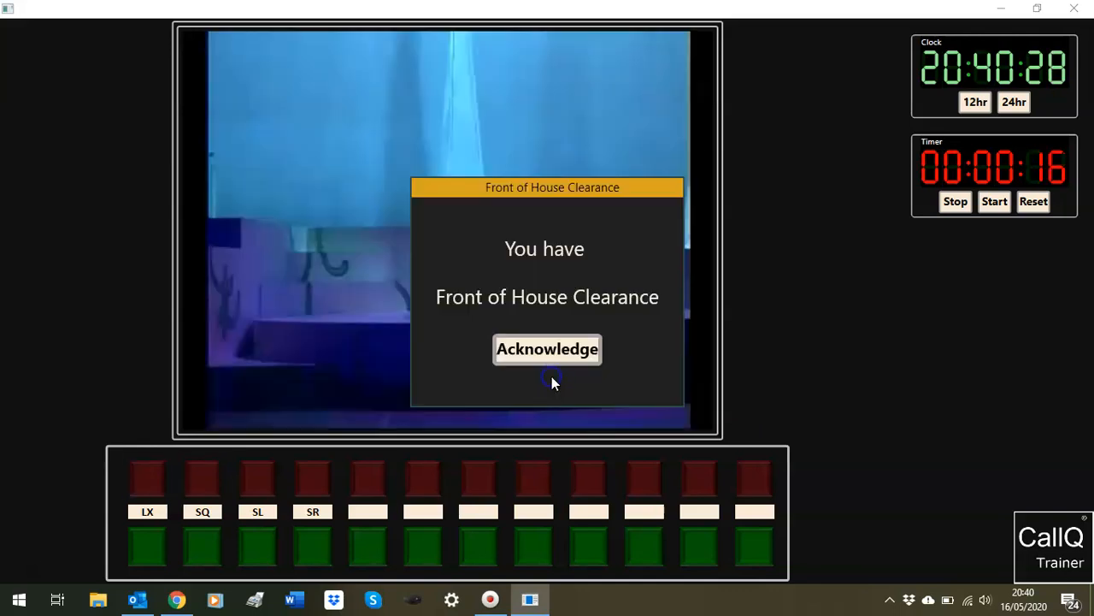
{"action": "left_click", "coordinate": [544, 348]}
{"action": "left_click", "coordinate": [811, 374]}
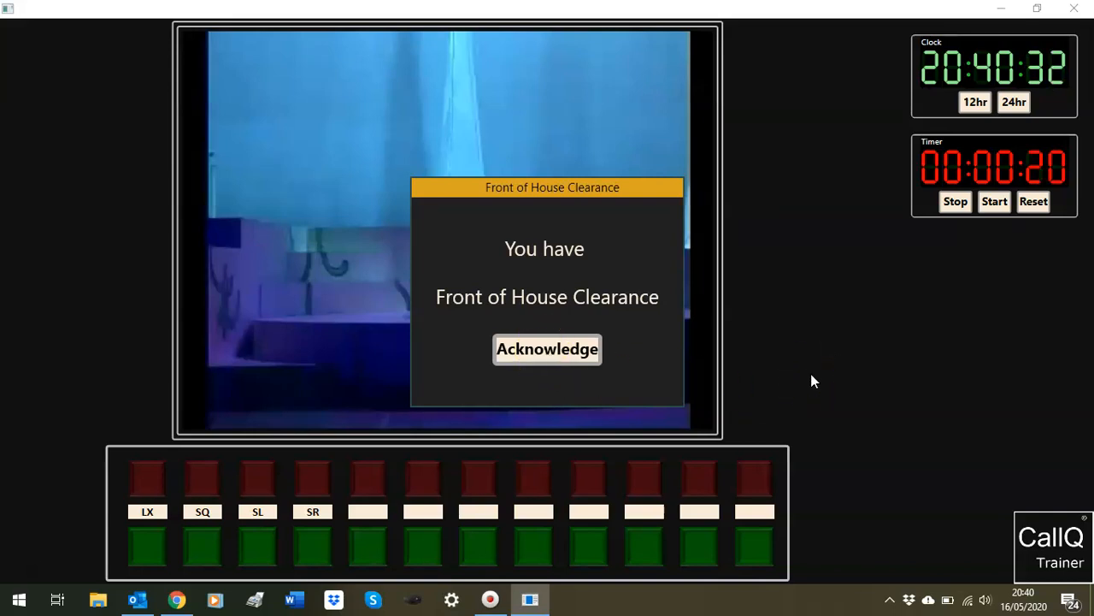